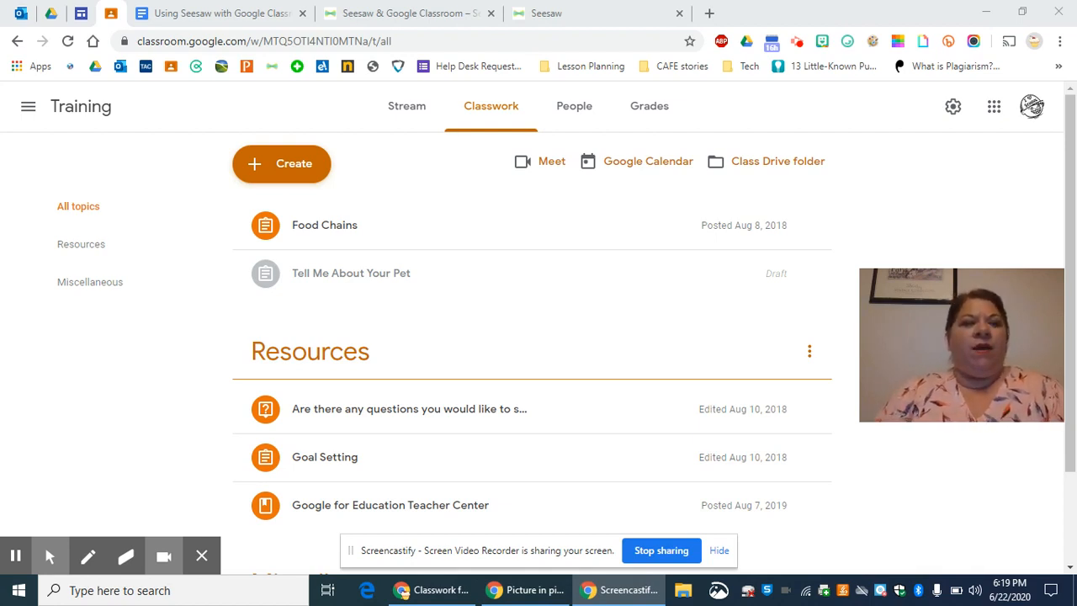
- Create a new assignment in the Training class titled "TEll Me about your pets"
{"action": "left_click", "coordinate": [299, 165]}
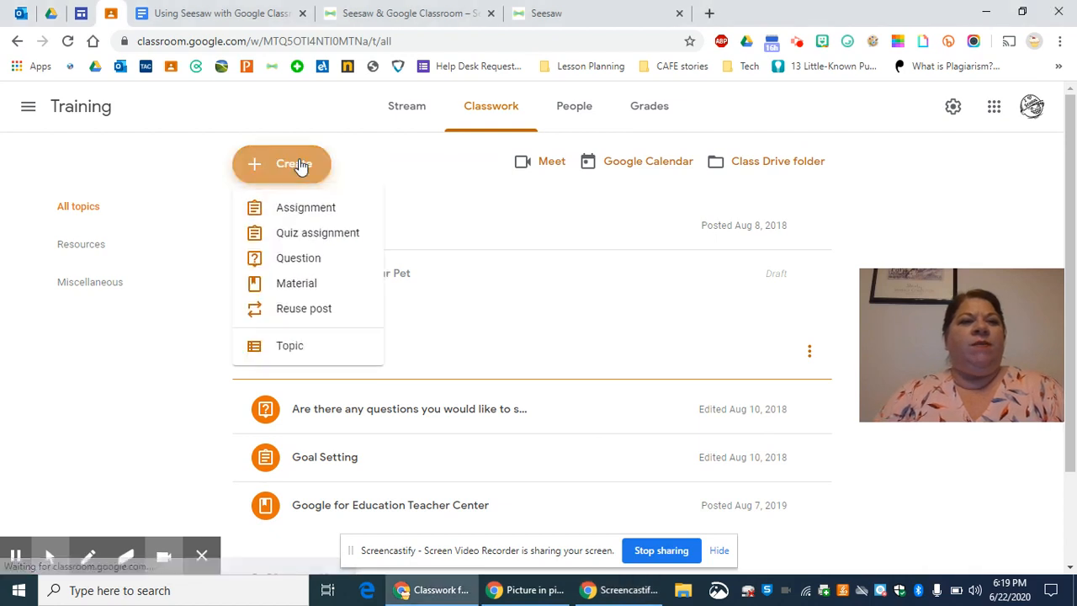
{"action": "left_click", "coordinate": [299, 210]}
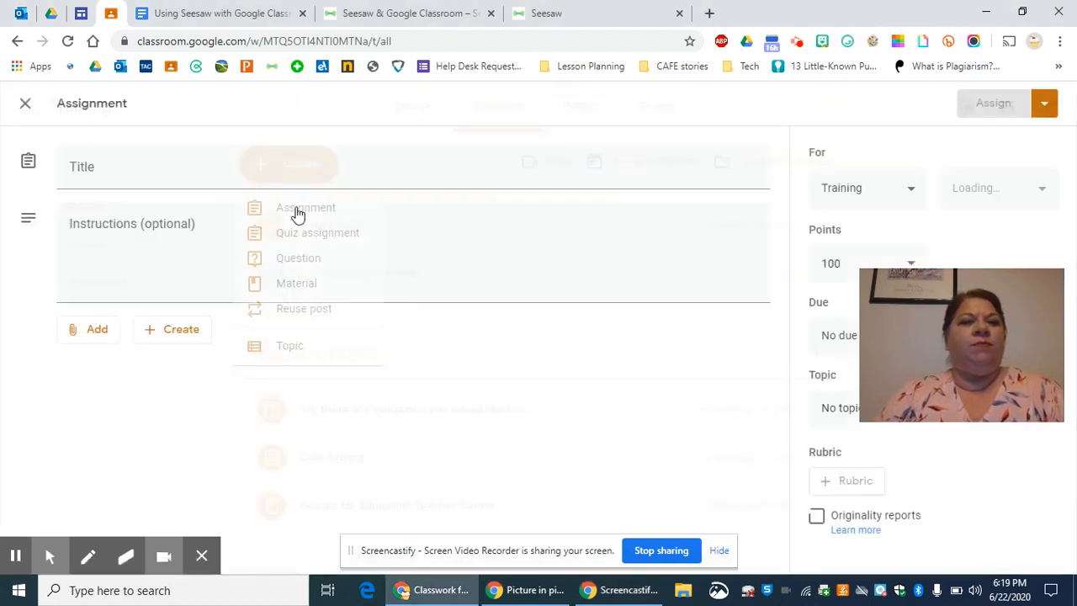
{"action": "type", "text": "T"}
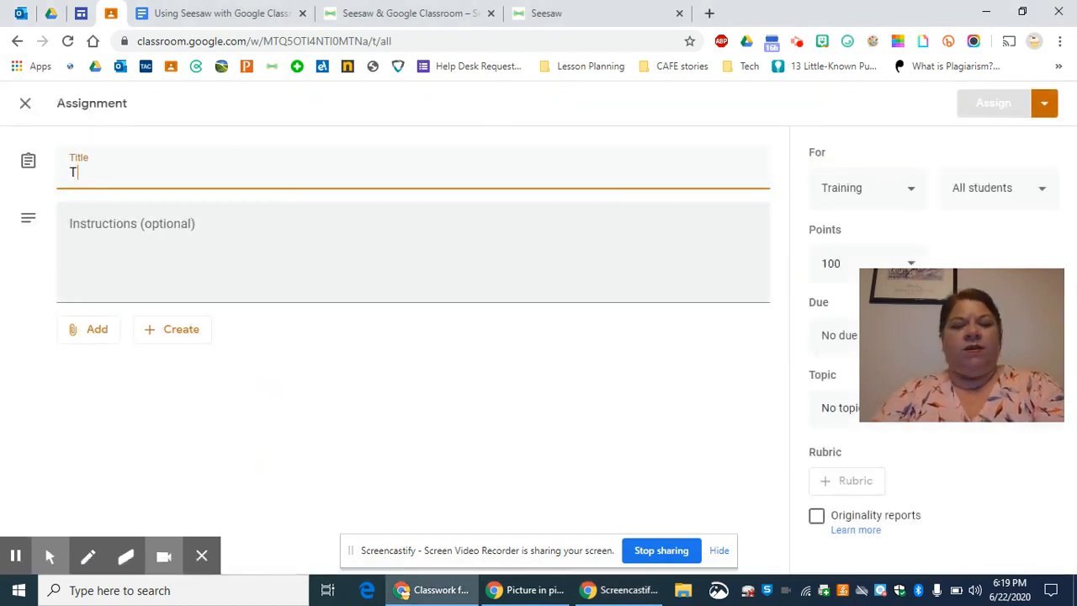
{"action": "type", "text": "Ell Me about "}
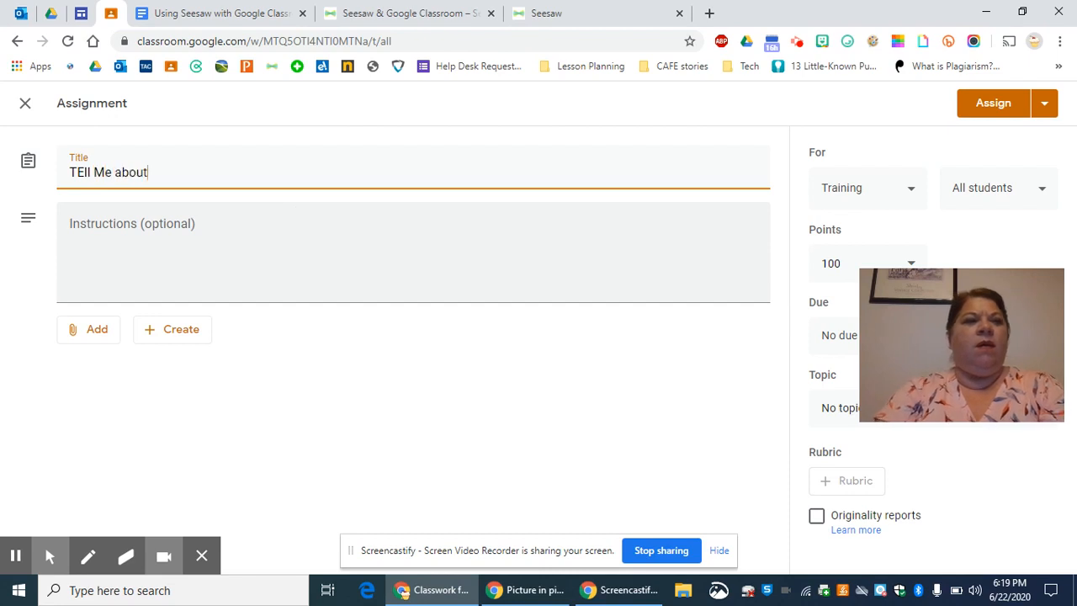
{"action": "type", "text": "your pets"}
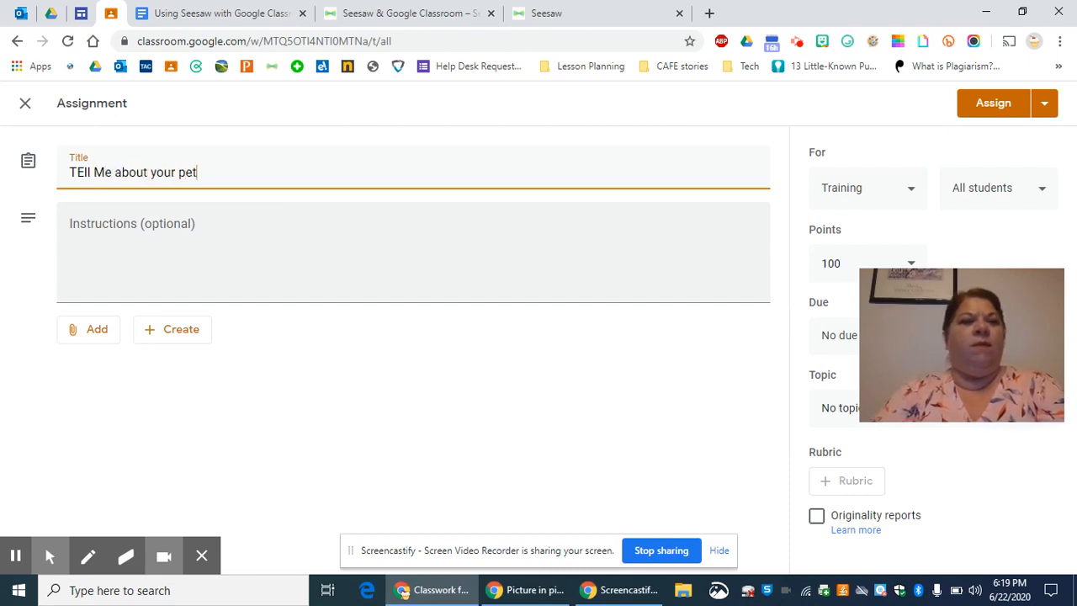
- Write the assignment instructions "Go to seesaw and find the activity in your activities tab."
{"action": "left_click", "coordinate": [126, 226]}
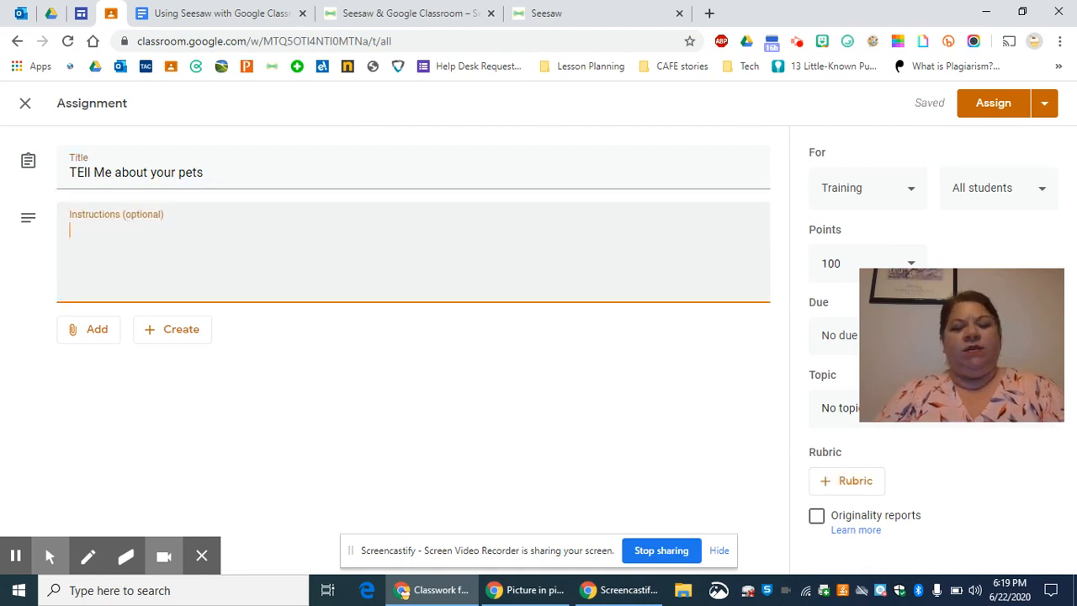
{"action": "type", "text": "Go to see"}
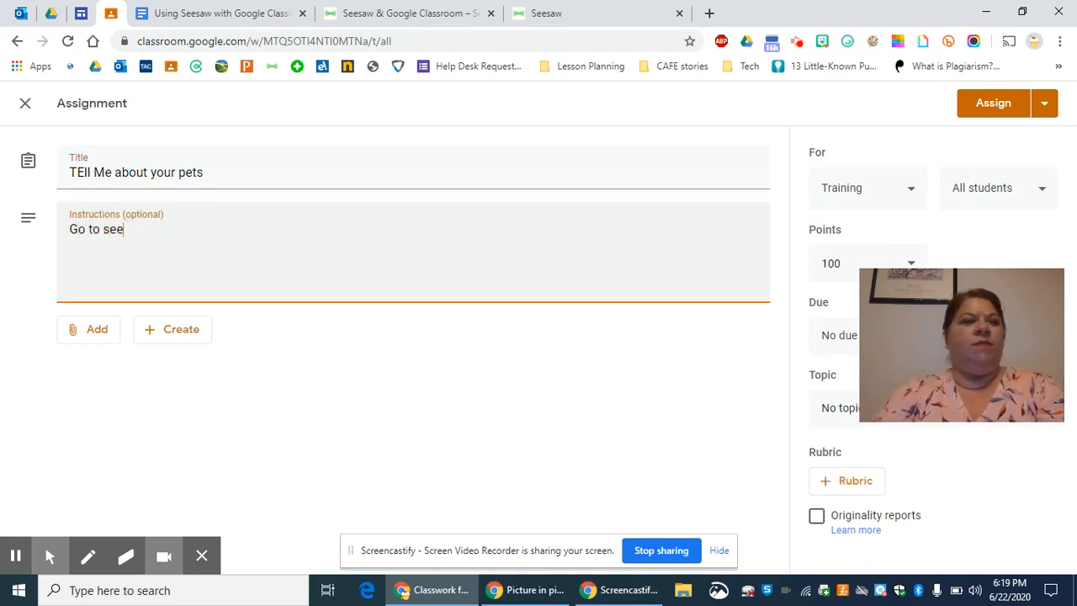
{"action": "type", "text": "saw and find the"}
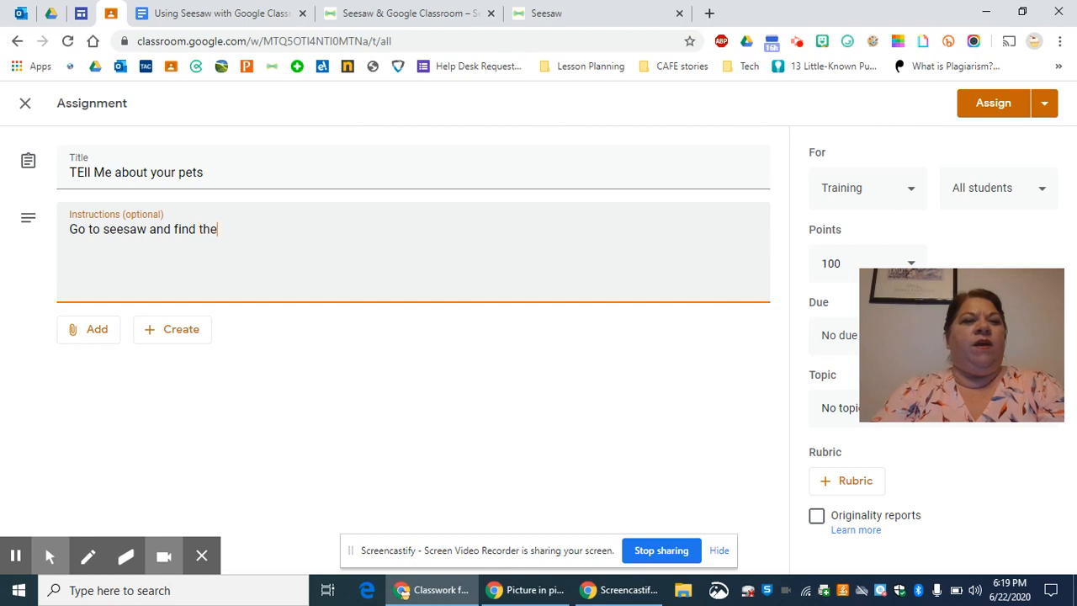
{"action": "type", "text": " activity"}
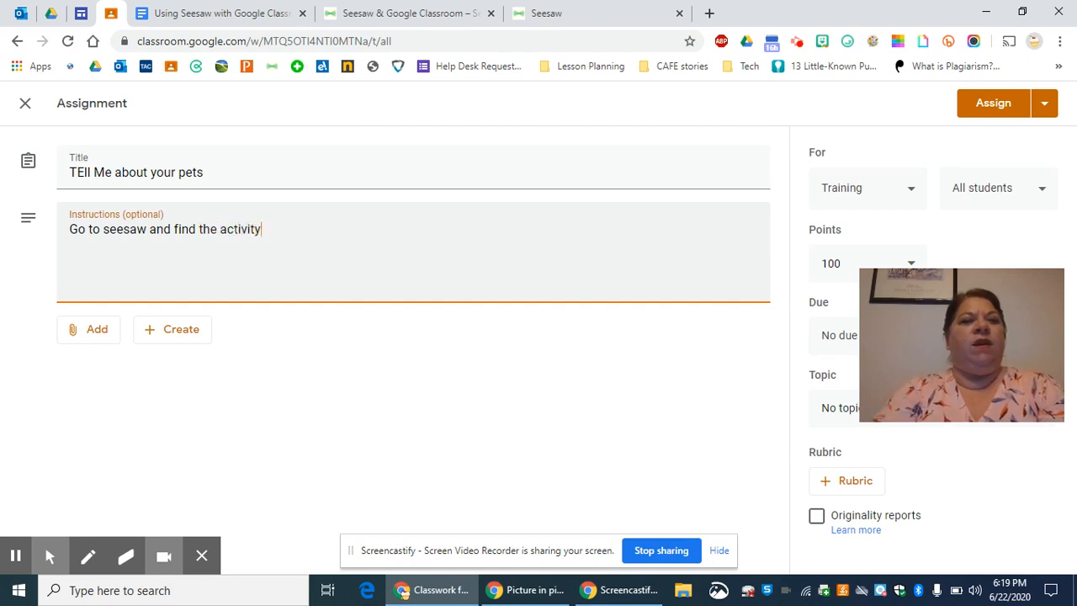
{"action": "type", "text": " in your activites"}
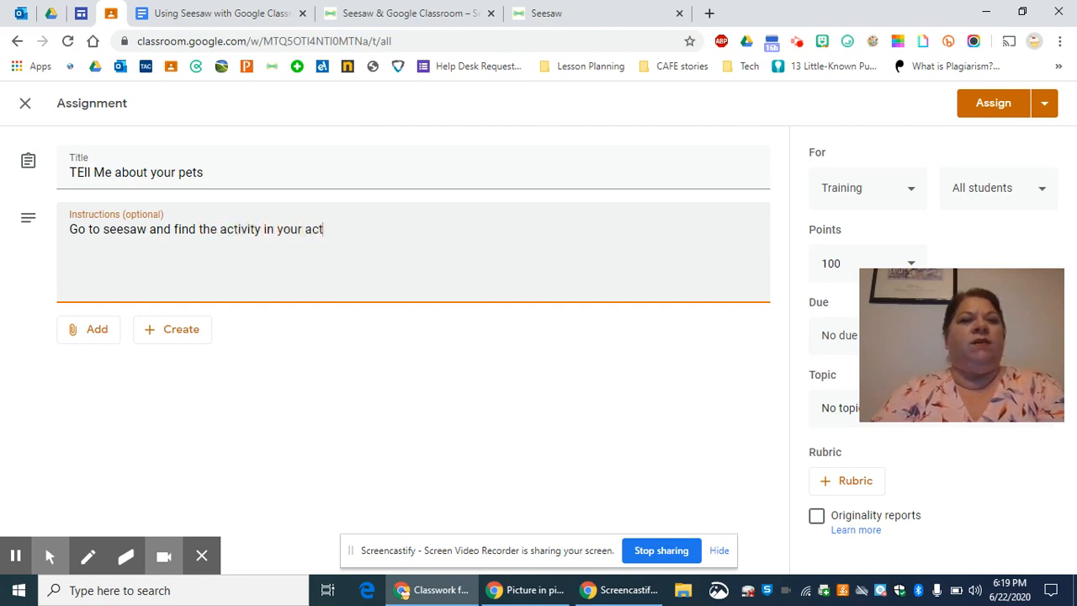
{"action": "key", "text": "BackSpace"}
{"action": "key", "text": "BackSpace"}
{"action": "key", "text": "BackSpace"}
{"action": "type", "text": "ies tab."}
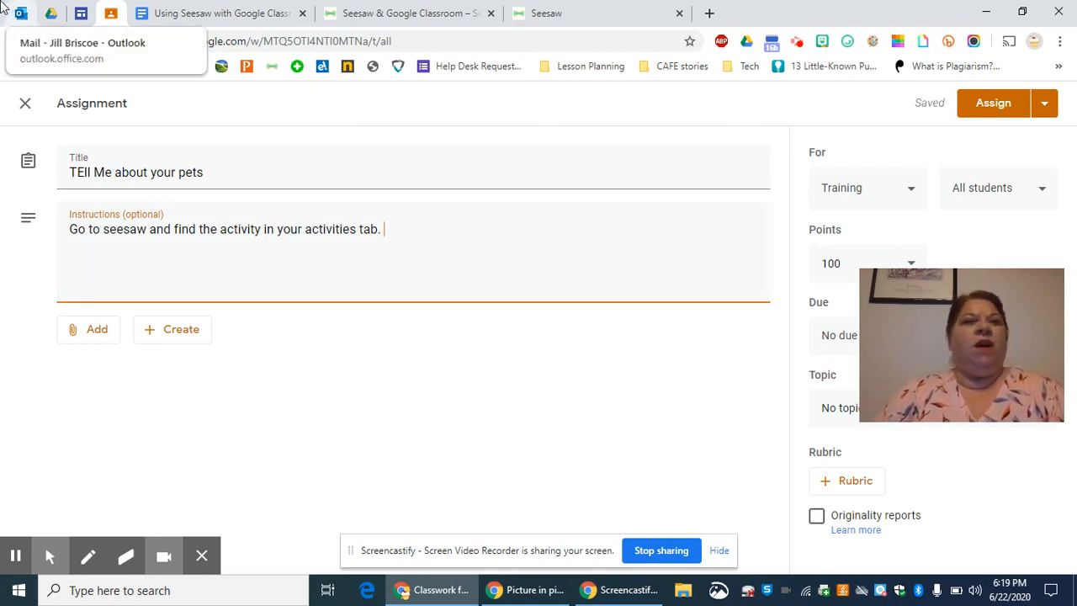
- Switch to Seesaw, open the printable student sign-in poster and check its print destinations, including Save to Google Drive, without saving it
{"action": "left_click", "coordinate": [593, 10]}
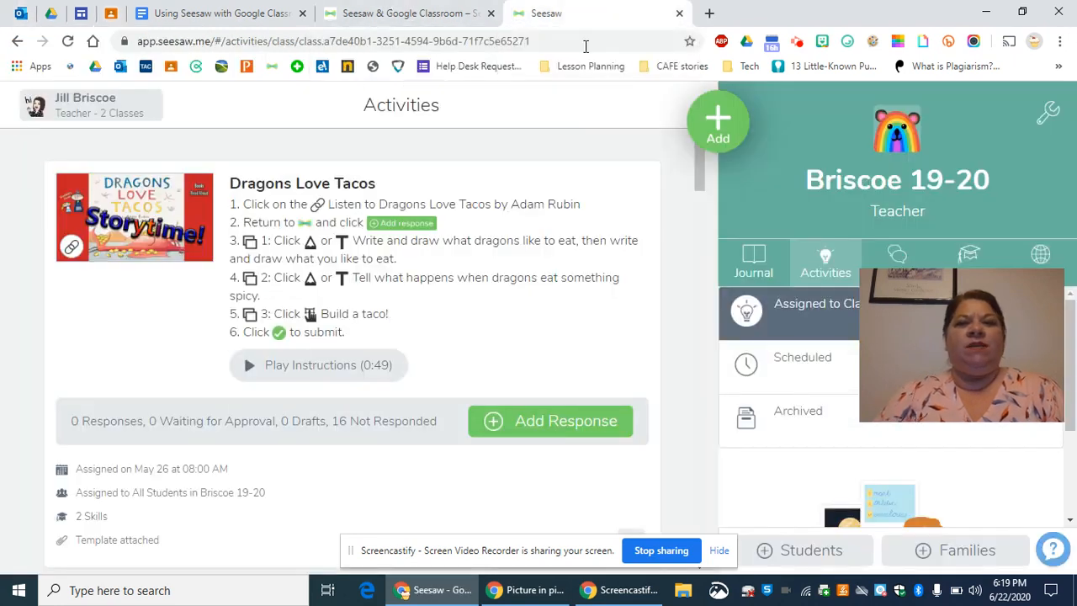
{"action": "left_click", "coordinate": [800, 562]}
{"action": "left_click", "coordinate": [770, 539]}
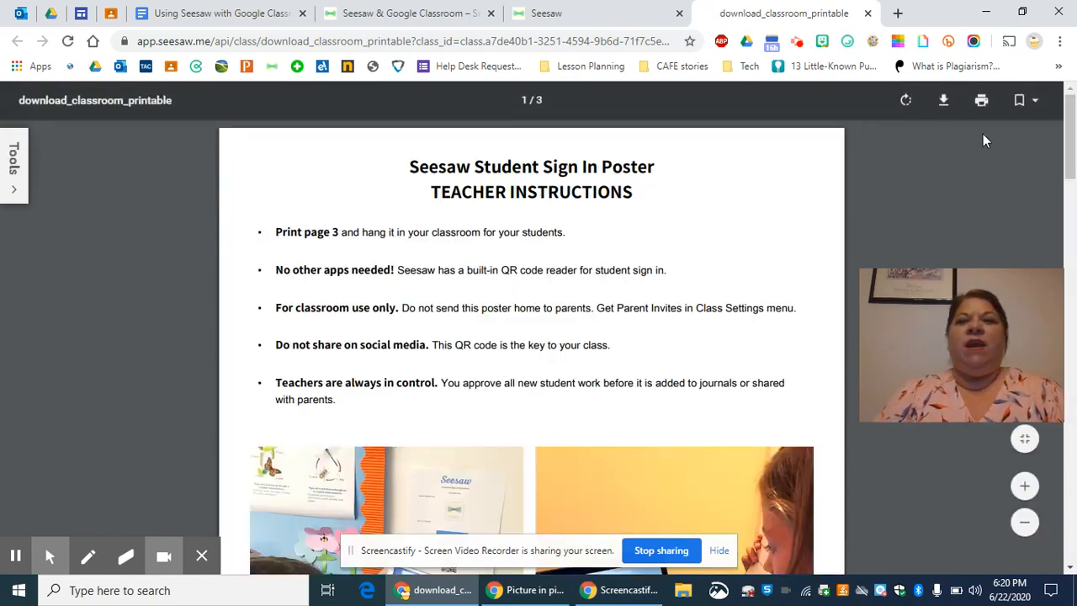
{"action": "left_click", "coordinate": [982, 102]}
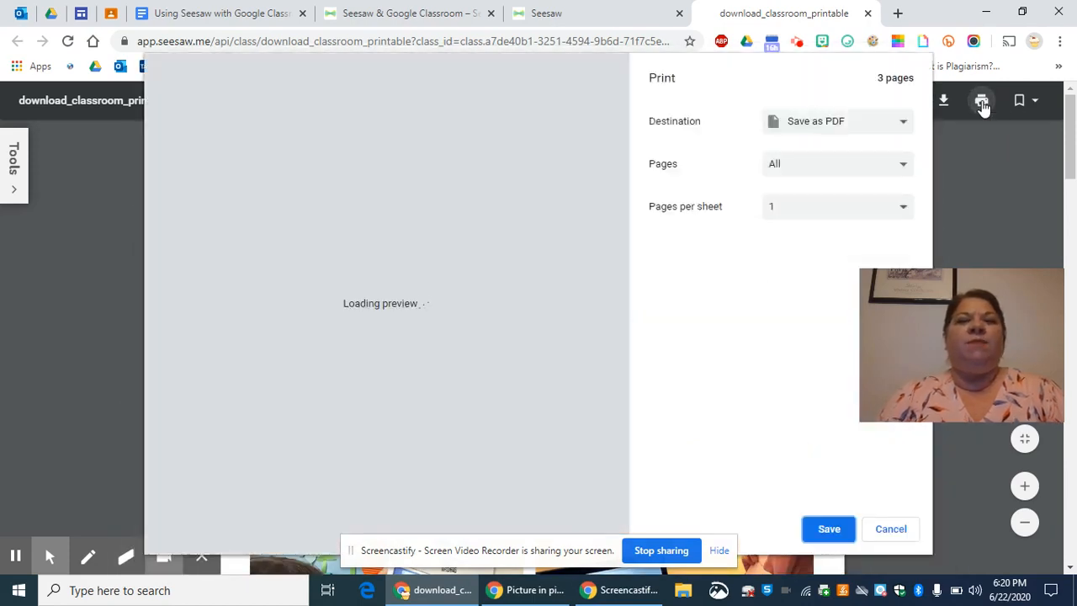
{"action": "left_click", "coordinate": [882, 126]}
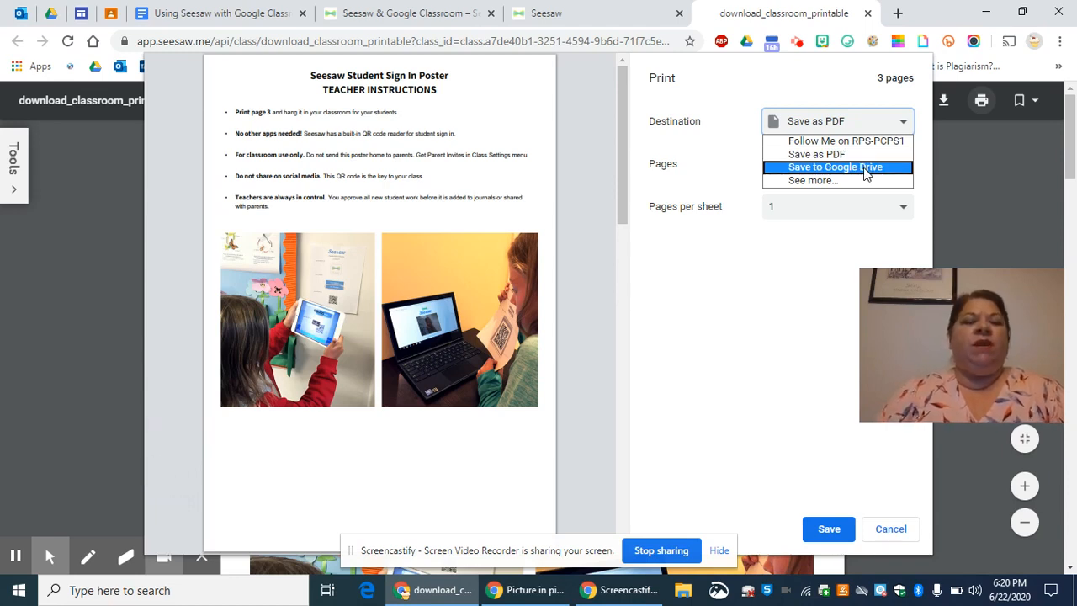
{"action": "left_click", "coordinate": [893, 530]}
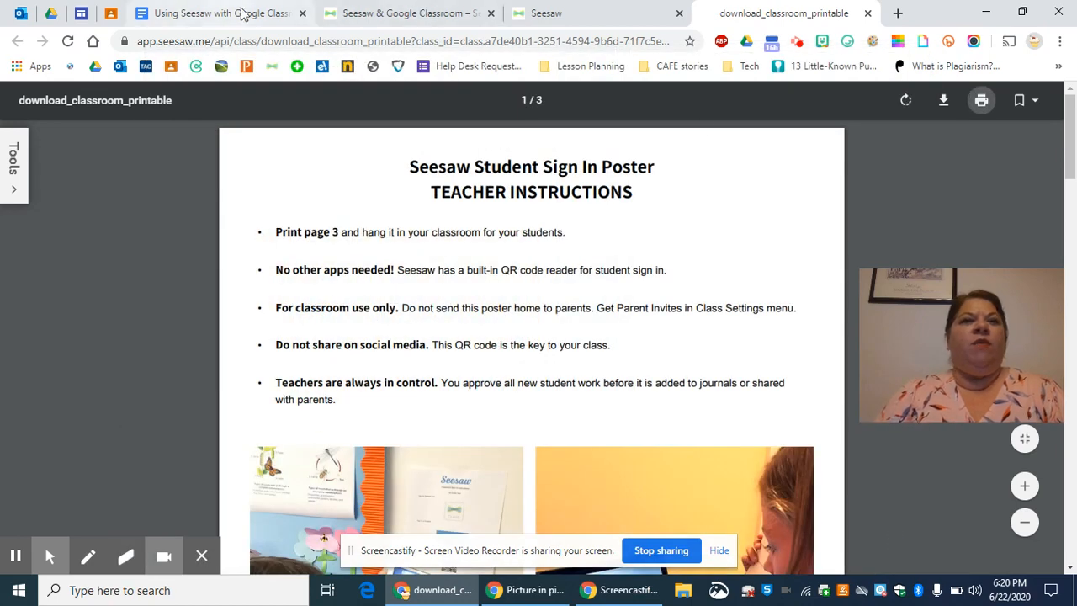
- Return to the Google Classroom assignment and view the available attachment sources
{"action": "left_click", "coordinate": [111, 13]}
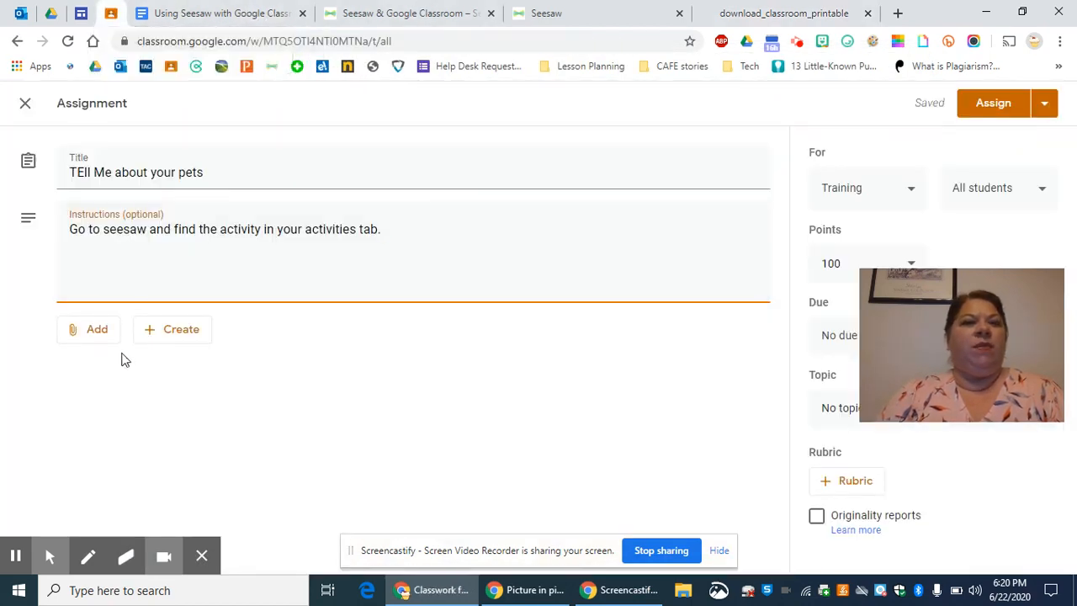
{"action": "left_click", "coordinate": [86, 329]}
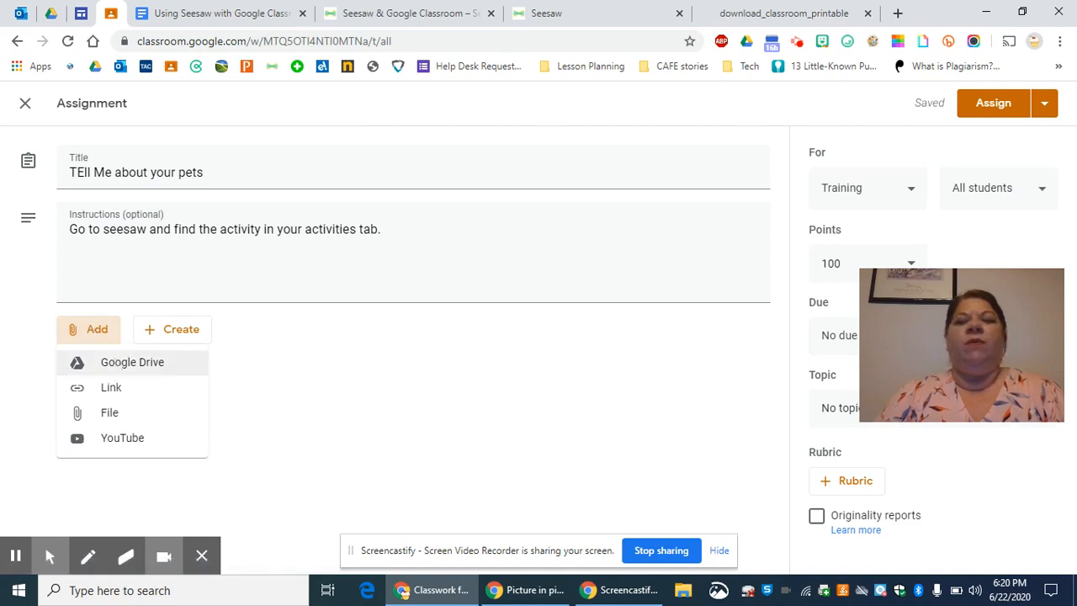
{"action": "left_click", "coordinate": [417, 383]}
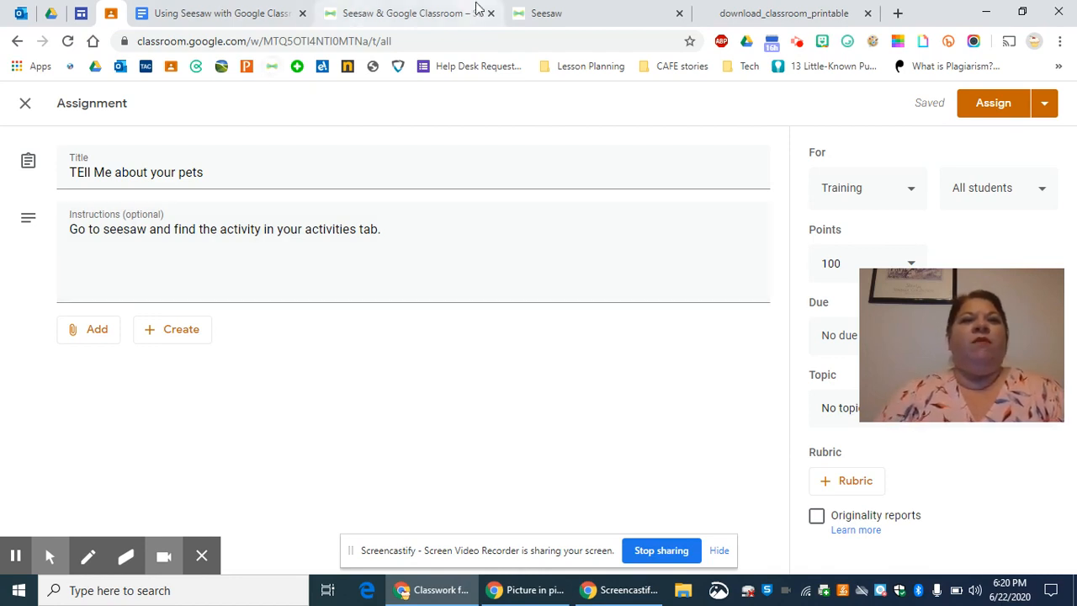
- Switch to Seesaw, dismiss the student sign-in instructions and open the Sample Student's journal
{"action": "left_click", "coordinate": [559, 14]}
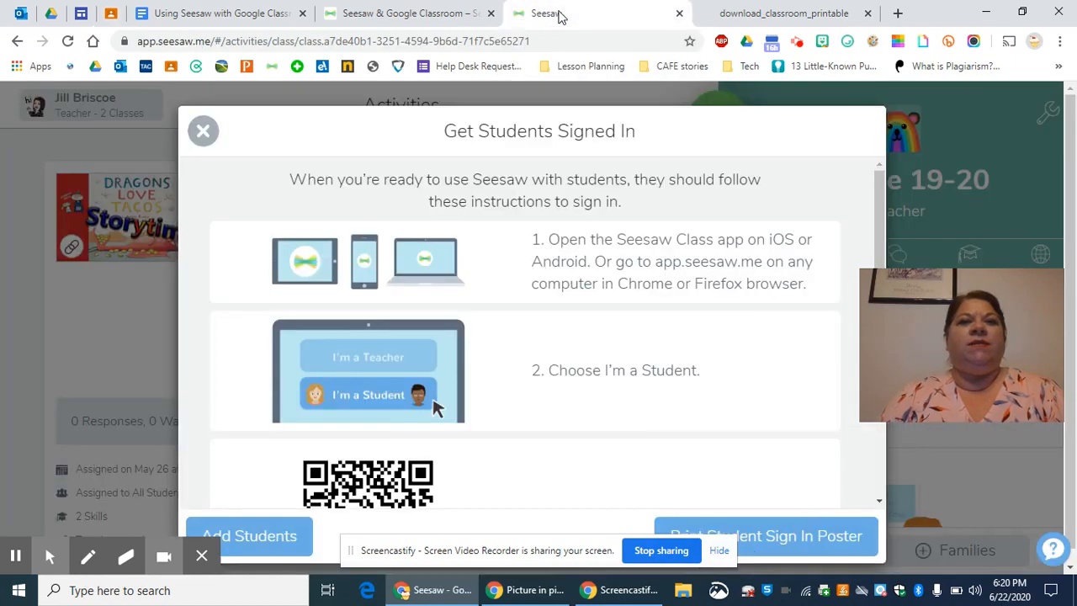
{"action": "left_click", "coordinate": [204, 131]}
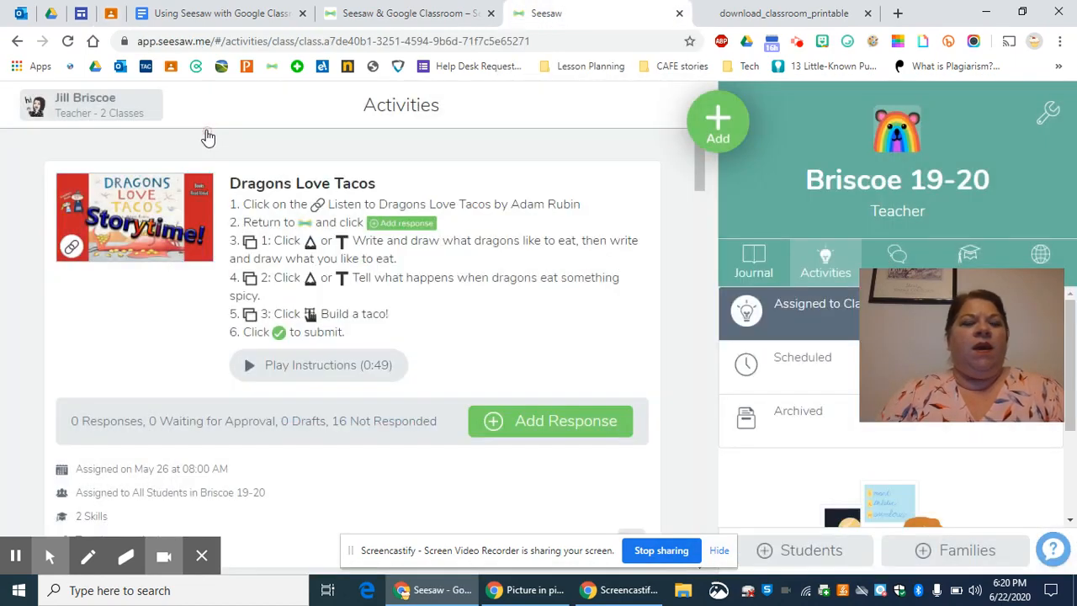
{"action": "left_click", "coordinate": [751, 269]}
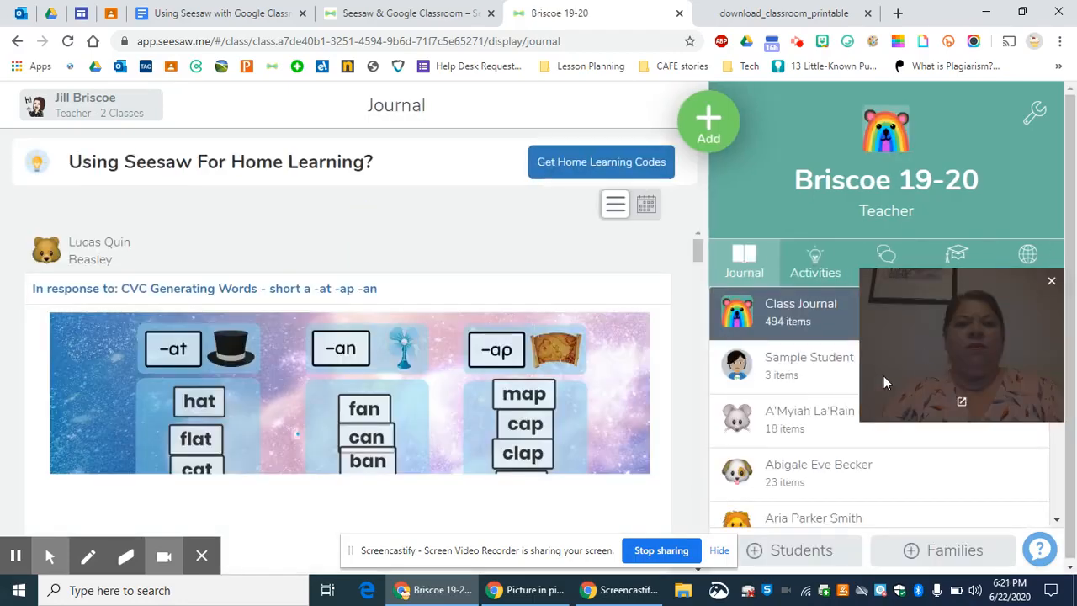
{"action": "left_click", "coordinate": [794, 366]}
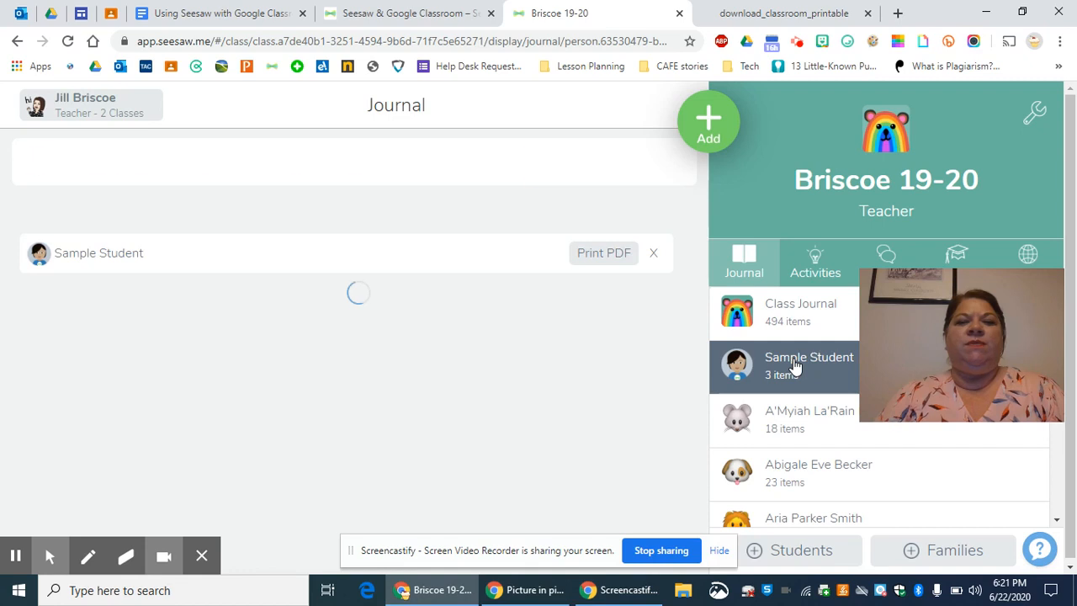
- Get the share link for the cat video item dated Apr 21, 2020 and copy it
{"action": "left_click_drag", "start_coordinate": [699, 260], "coordinate": [699, 369]}
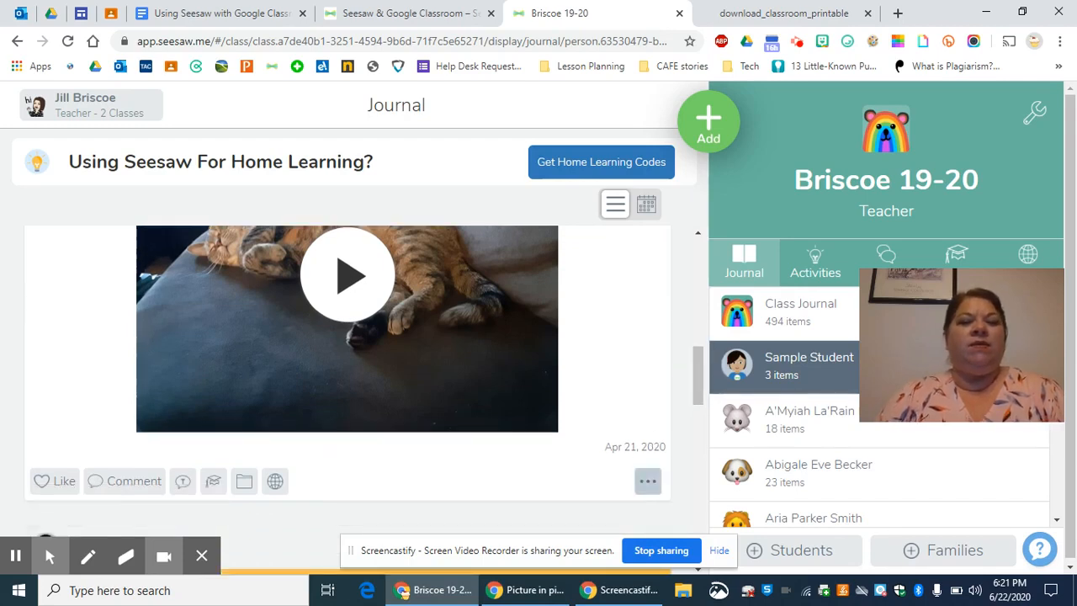
{"action": "left_click", "coordinate": [649, 483]}
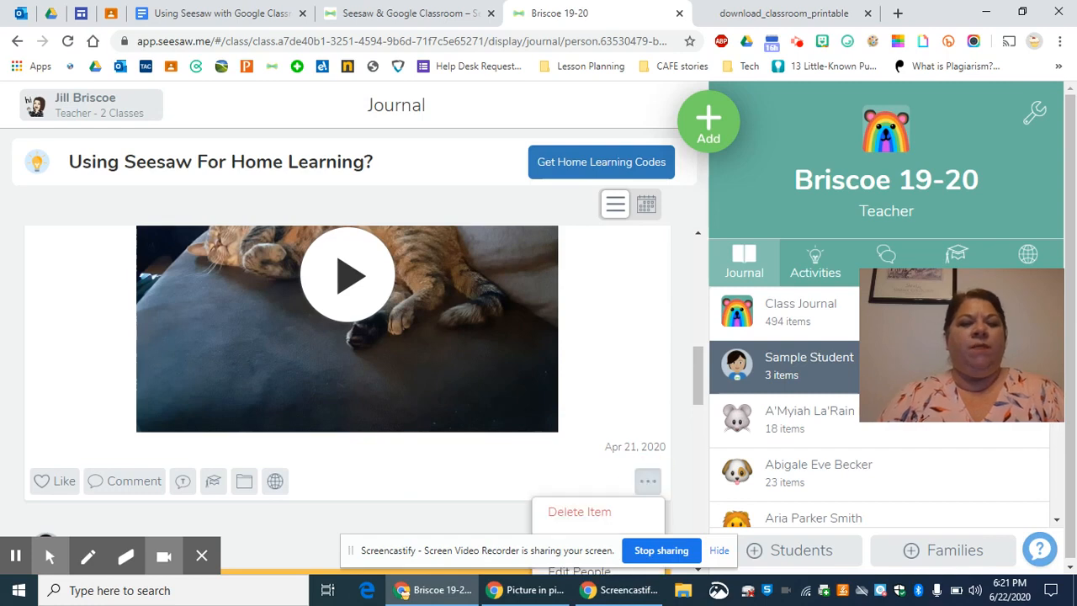
{"action": "left_click_drag", "start_coordinate": [702, 379], "coordinate": [700, 446]}
{"action": "left_click", "coordinate": [603, 341]}
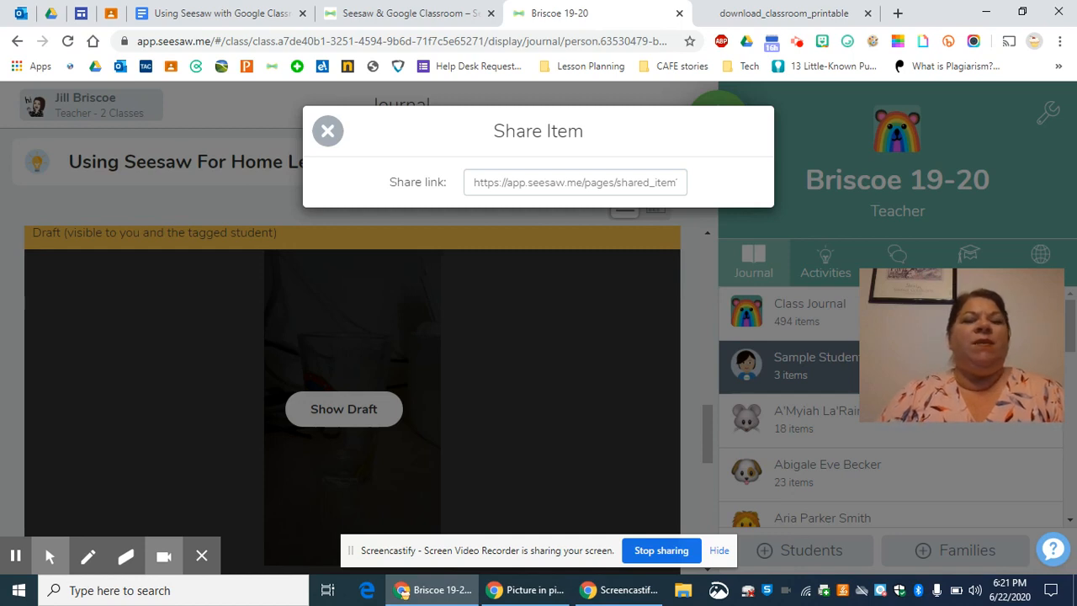
{"action": "left_click", "coordinate": [532, 187]}
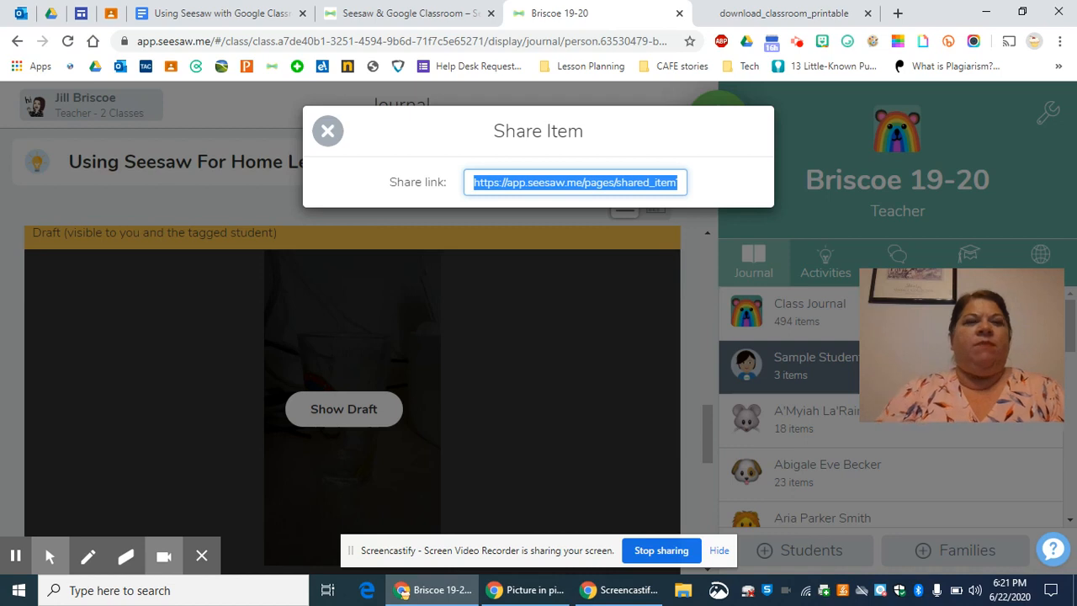
- Switch to Google Classroom and attach the copied Seesaw share link to the pets assignment
{"action": "left_click", "coordinate": [108, 17]}
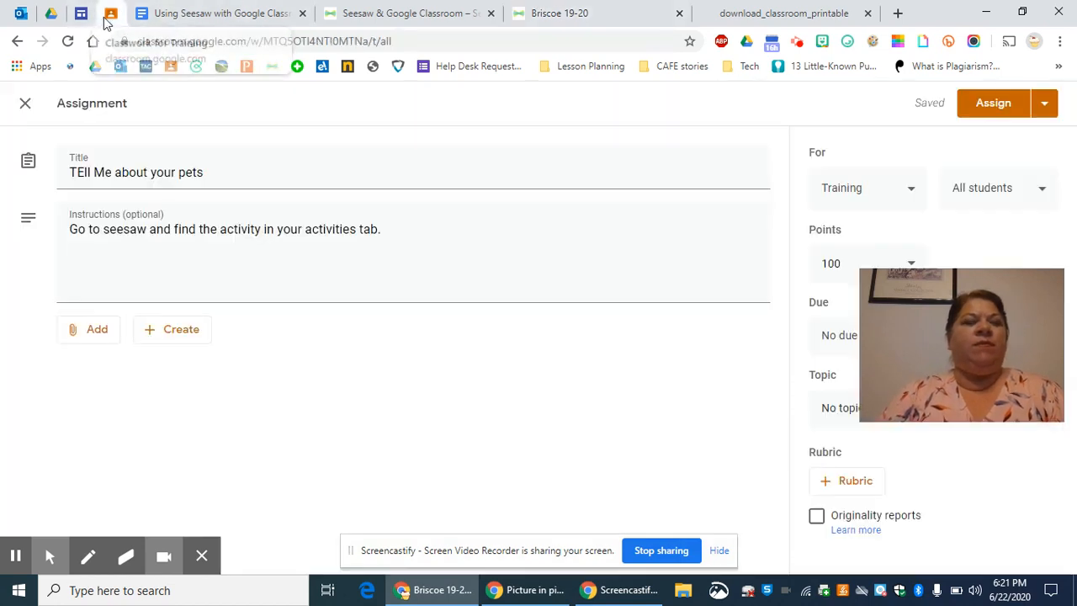
{"action": "left_click", "coordinate": [107, 330]}
{"action": "left_click", "coordinate": [109, 386]}
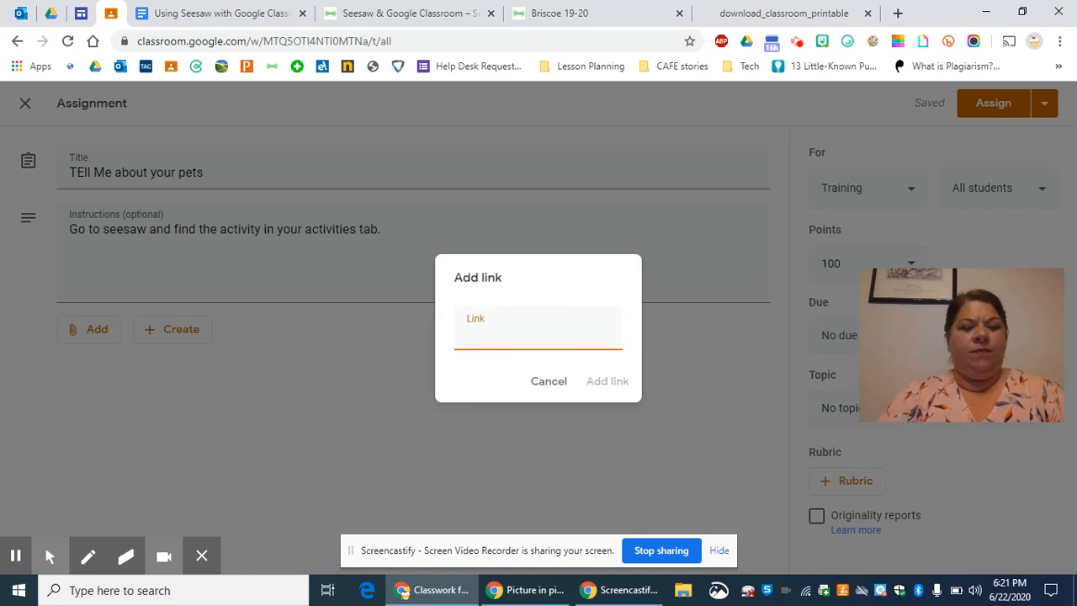
{"action": "key", "text": "ctrl+v"}
{"action": "left_click", "coordinate": [599, 386]}
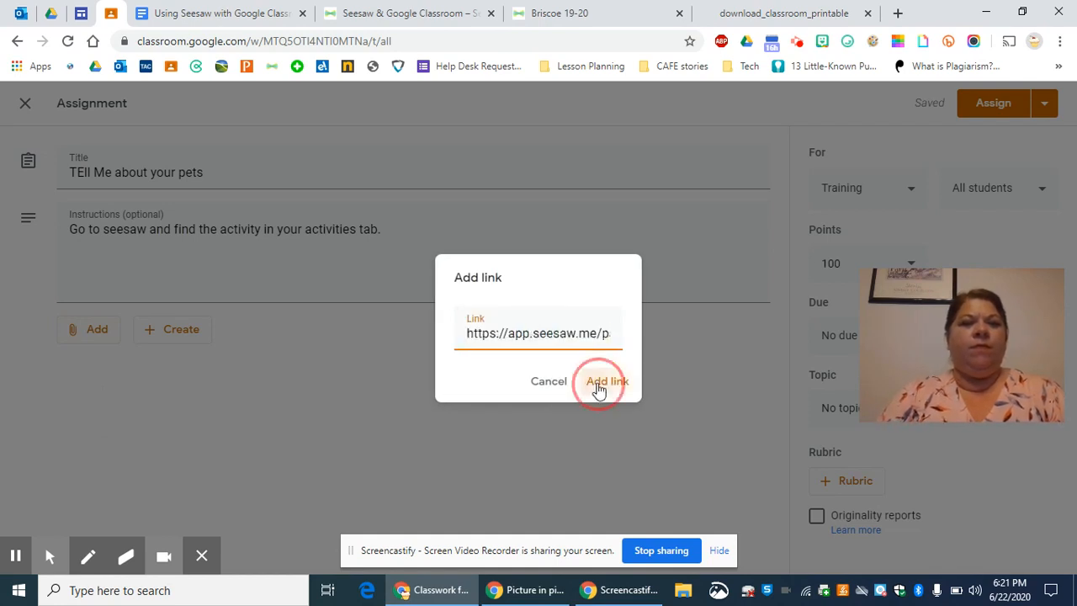
- Extend the instructions with "See my example below. When you are done, copy the share code and attach to this assignment!"
{"action": "left_click", "coordinate": [422, 227]}
{"action": "type", "text": "S"}
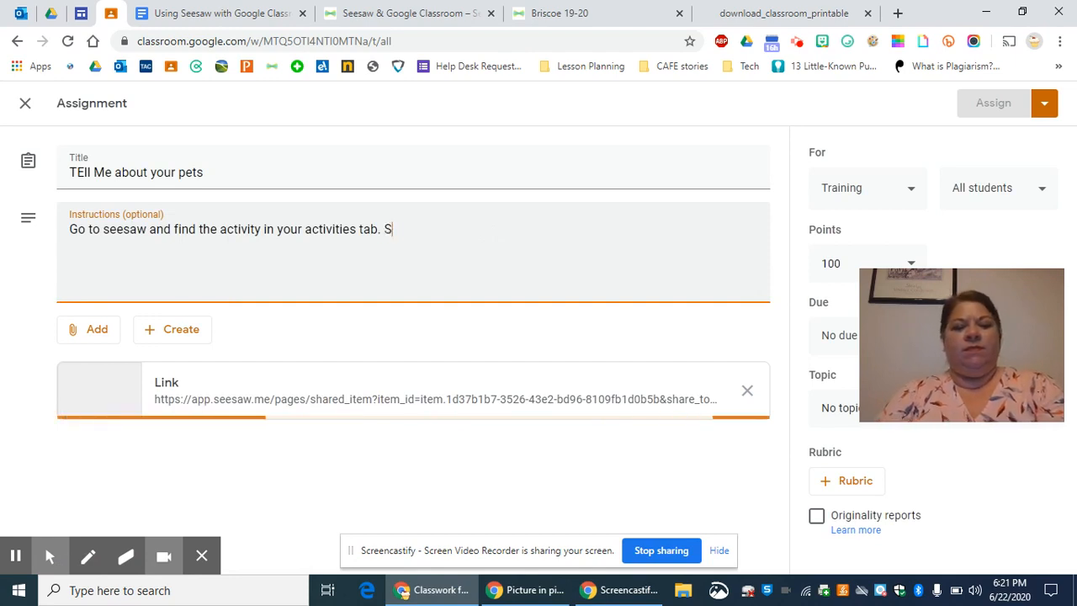
{"action": "type", "text": "ee my example below."}
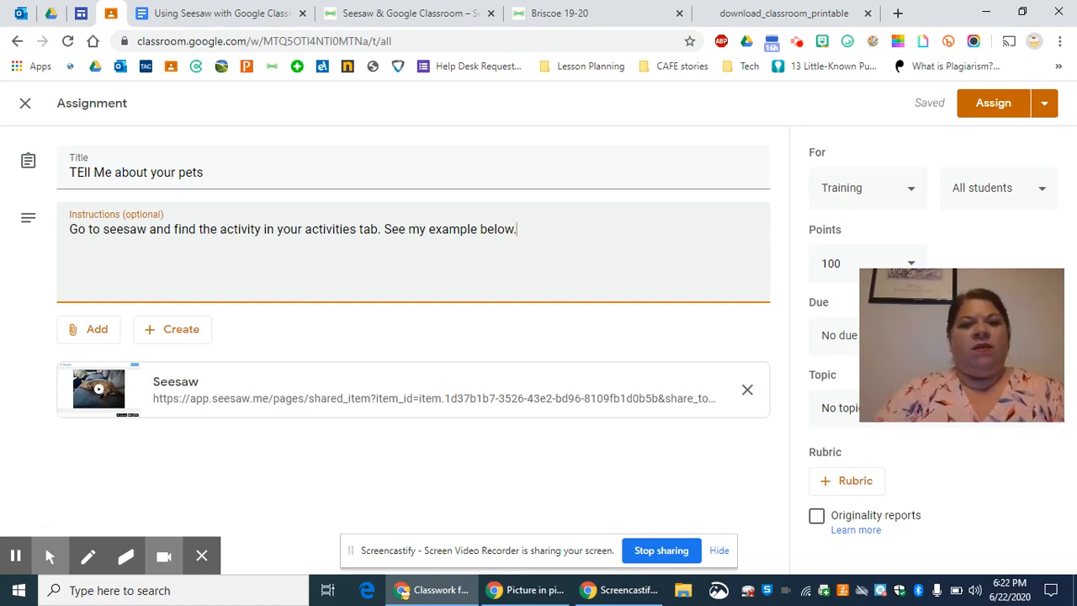
{"action": "type", "text": "When you are done, copy the share code"}
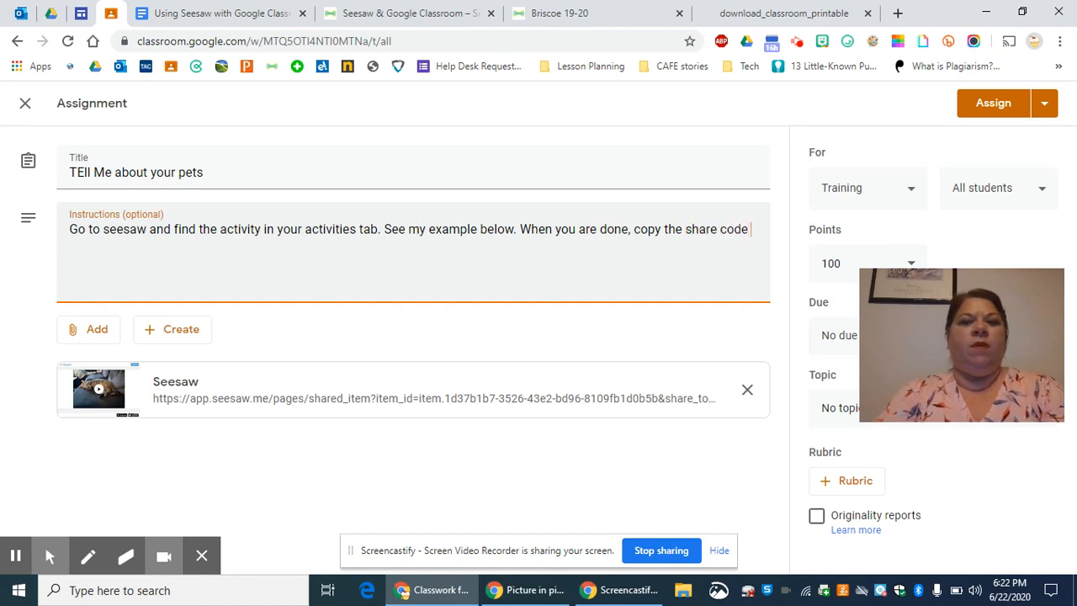
{"action": "type", "text": "and attach to "}
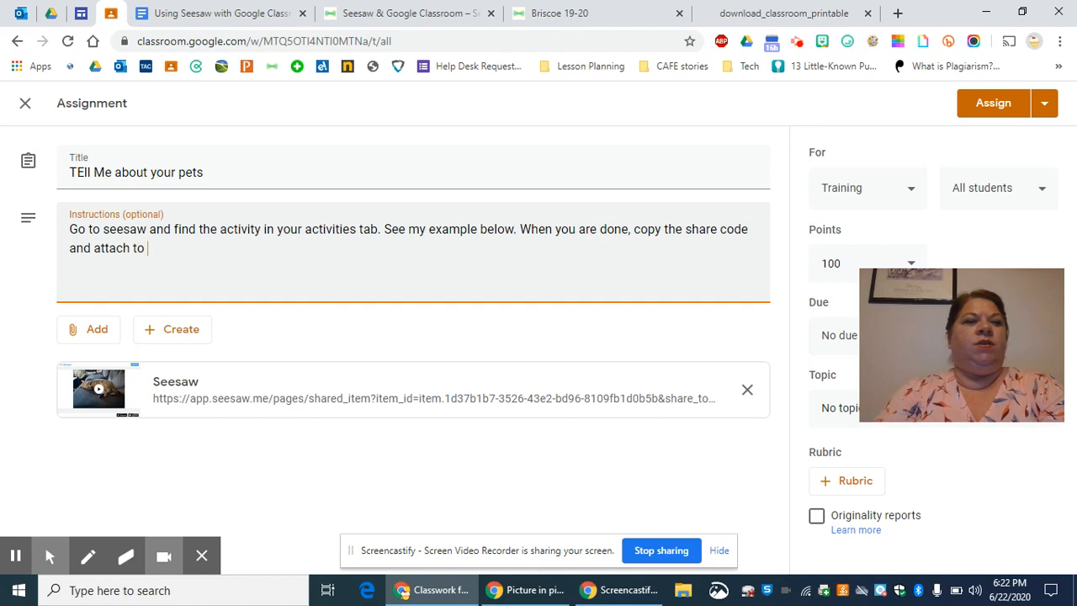
{"action": "type", "text": "this assignment!"}
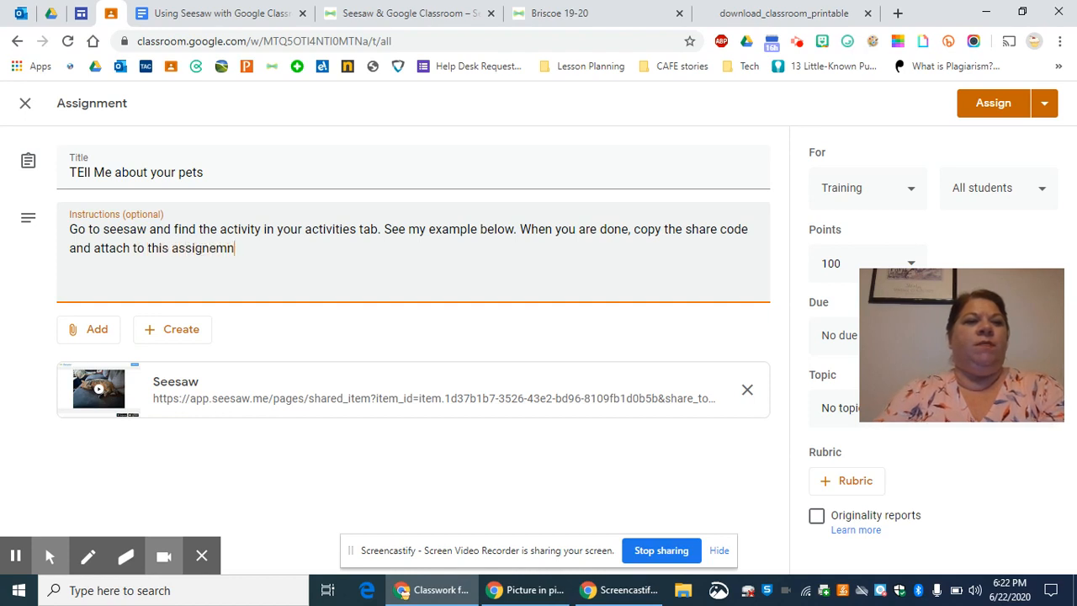
- Correct the misspelled last word of the instructions so the sentence ends with "attach to this assignment."
{"action": "key", "text": "BackSpace"}
{"action": "key", "text": "BackSpace"}
{"action": "key", "text": "BackSpace"}
{"action": "key", "text": "BackSpace"}
{"action": "key", "text": "BackSpace"}
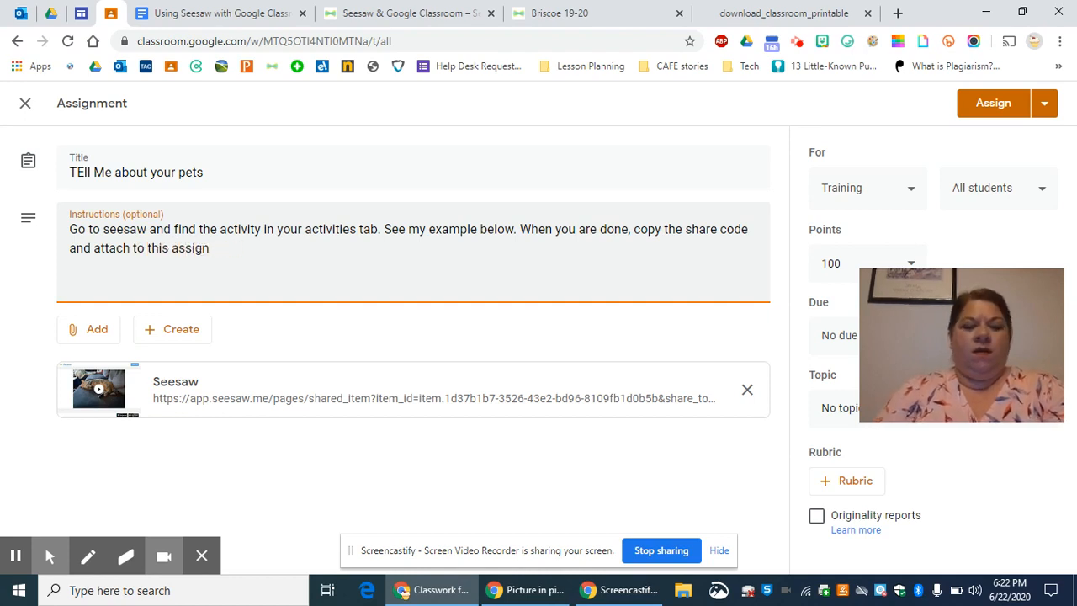
{"action": "type", "text": "ment."}
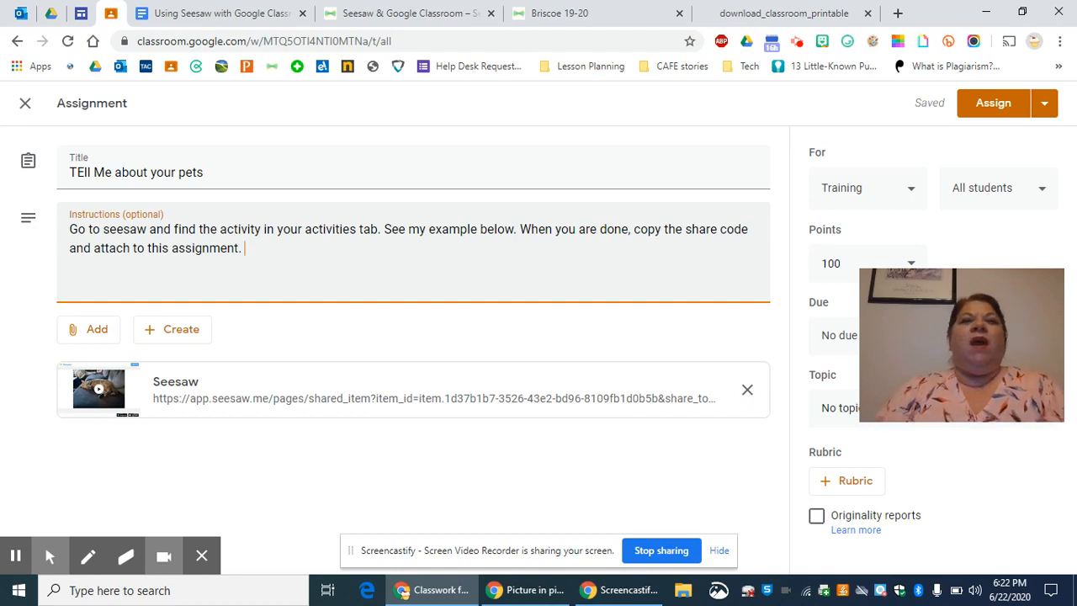
- Switch to the Seesaw & Google Classroom help article on sharing posts and copy its web address
{"action": "left_click", "coordinate": [410, 11]}
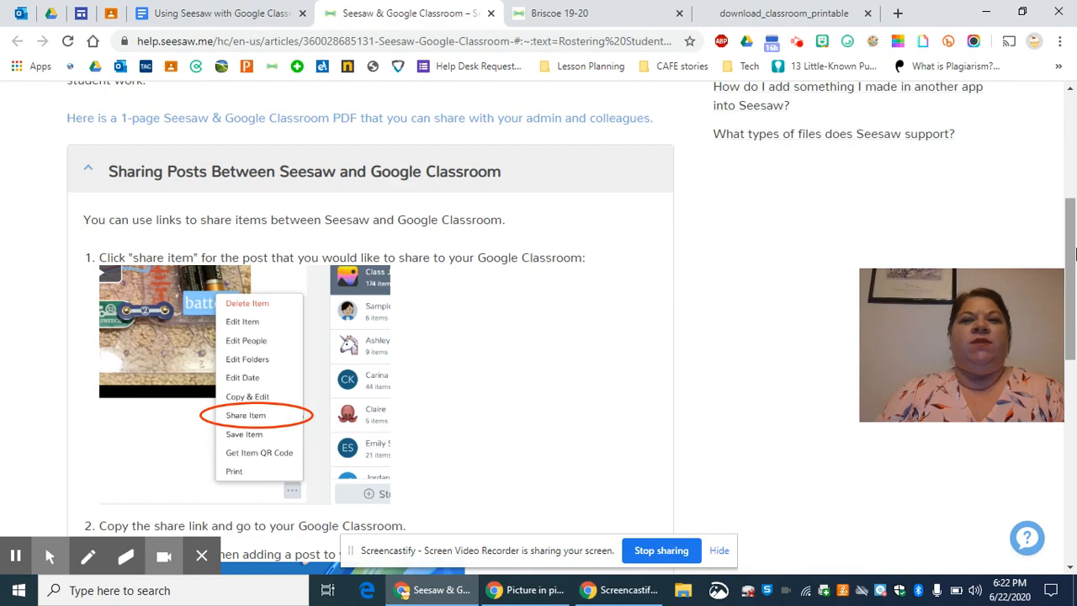
{"action": "scroll", "coordinate": [1074, 254], "scroll_direction": "down", "scroll_amount": 1}
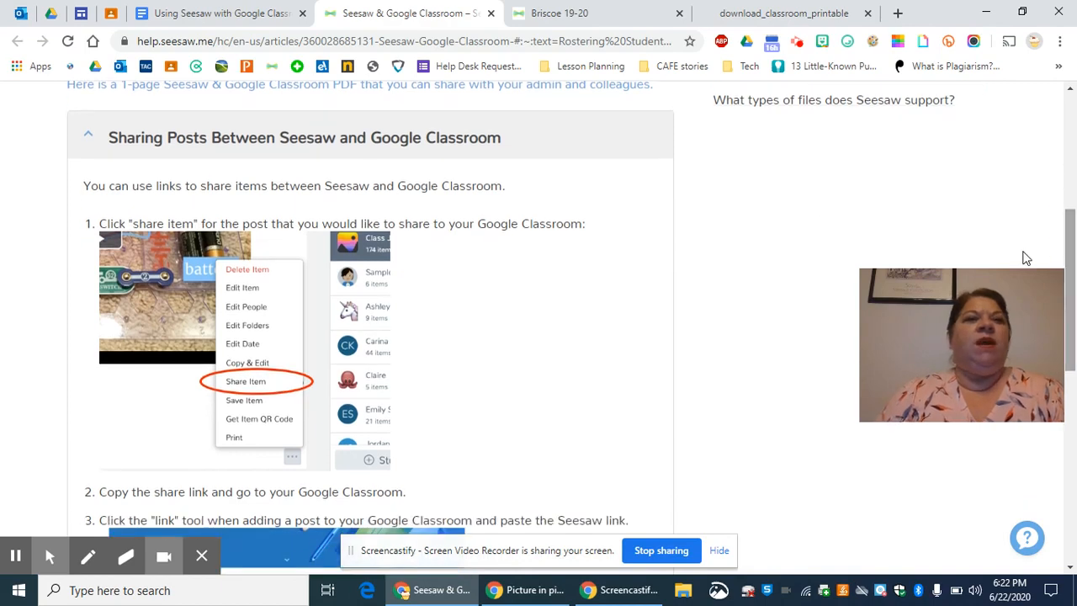
{"action": "left_click", "coordinate": [551, 44]}
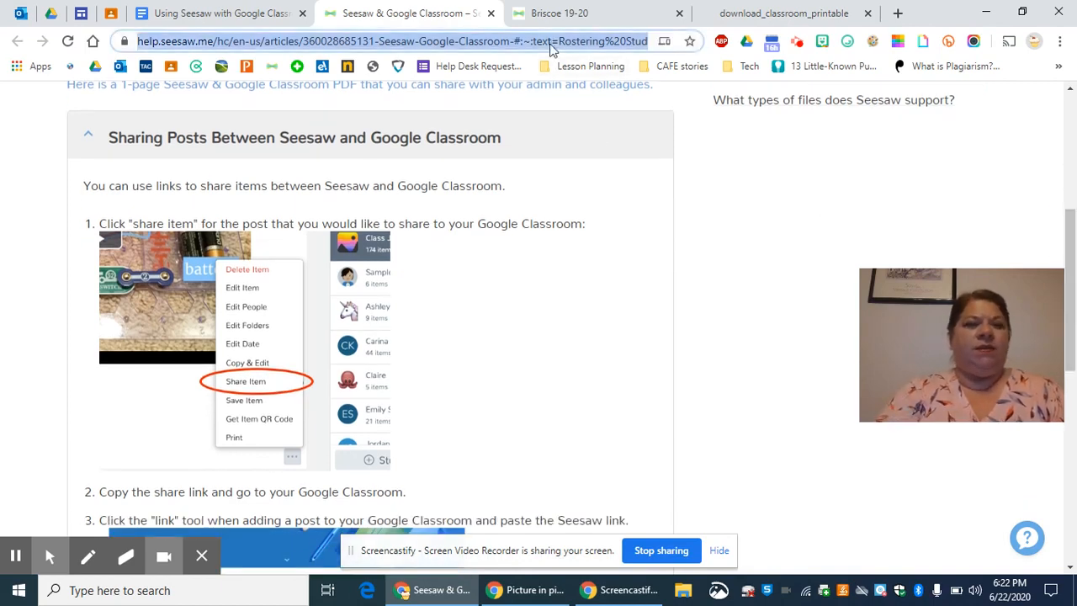
- Return to Google Classroom and attach the copied help article address to the pets assignment as a link
{"action": "left_click", "coordinate": [110, 13]}
{"action": "left_click", "coordinate": [90, 332]}
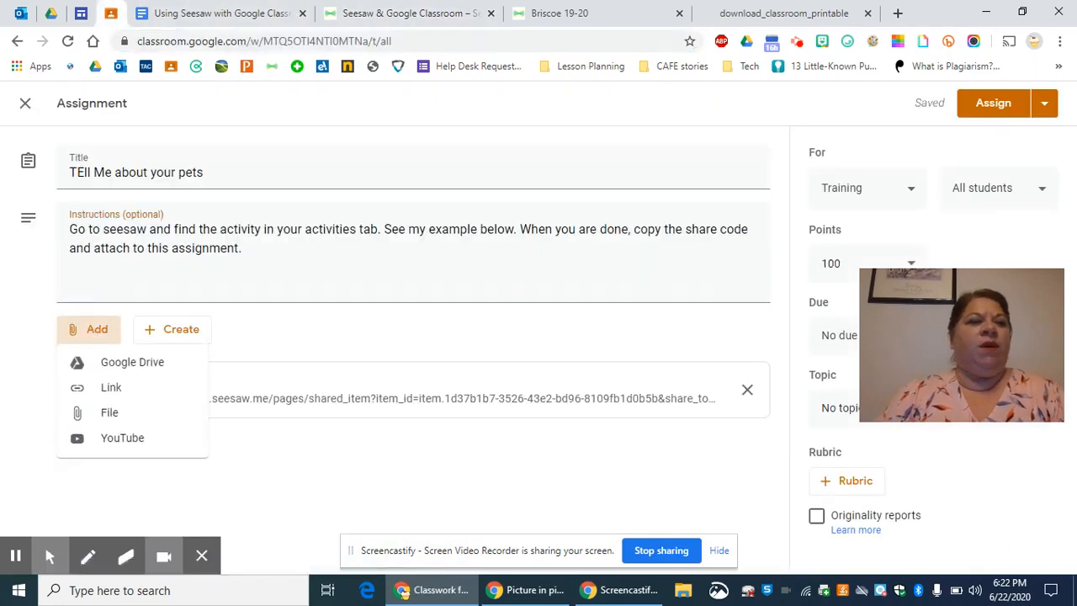
{"action": "left_click", "coordinate": [109, 387]}
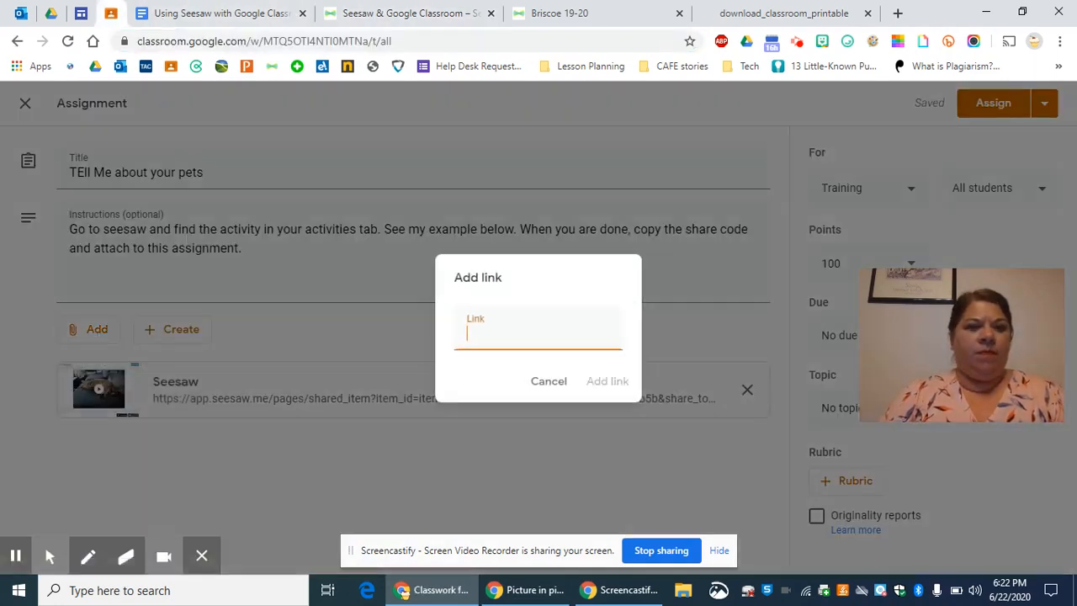
{"action": "key", "text": "ctrl+v"}
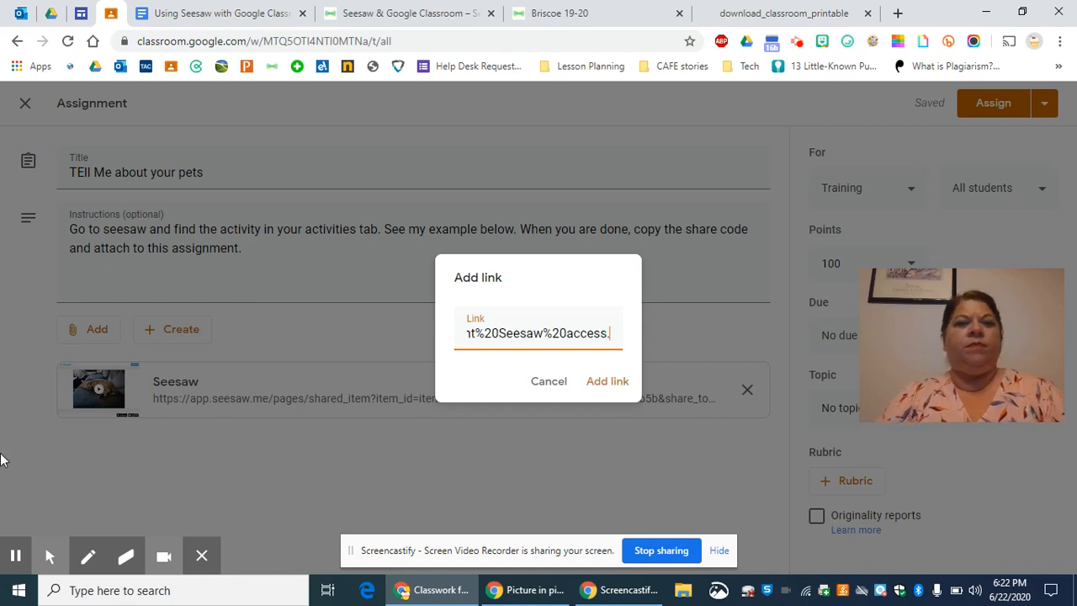
{"action": "left_click", "coordinate": [606, 381]}
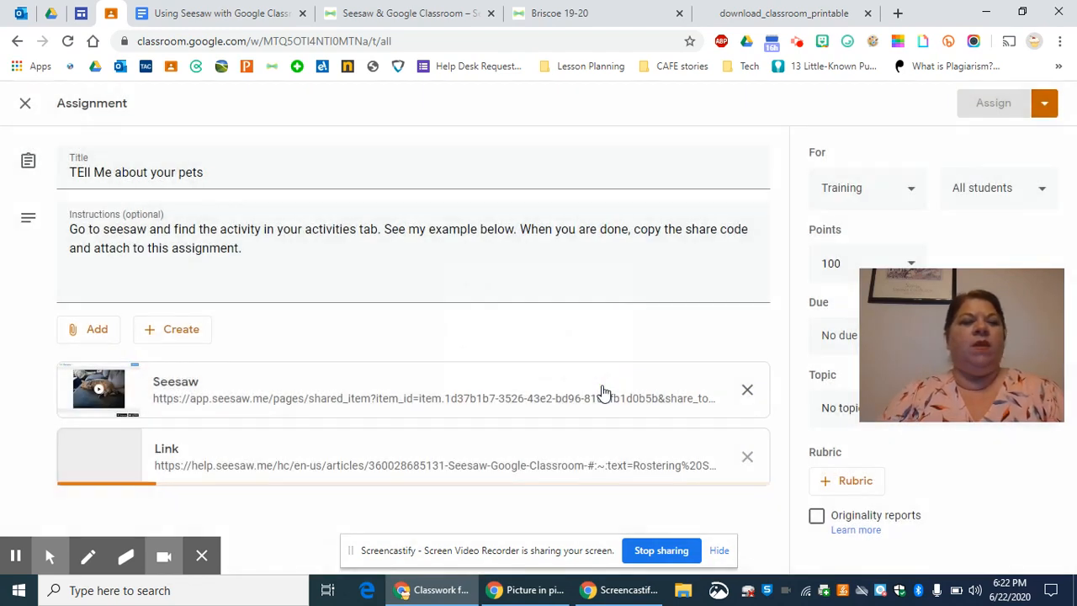